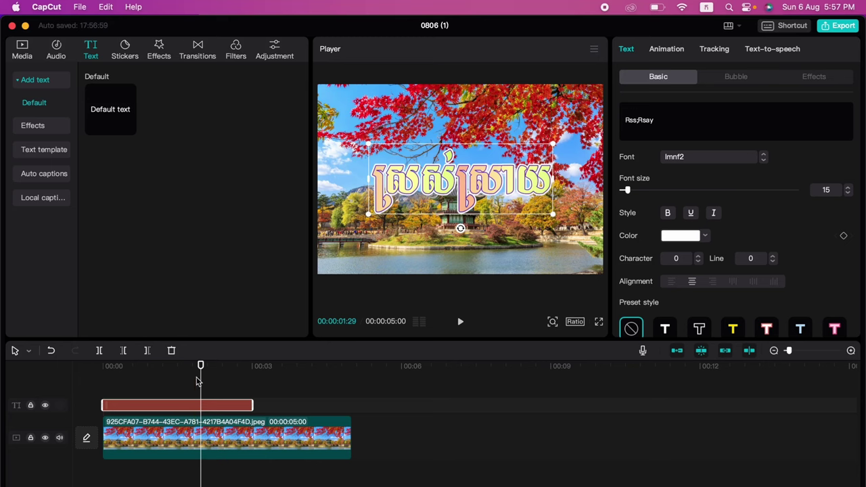
Move the playhead slightly earlier and nudge the Khmer title a few pixels right and down
click(197, 381)
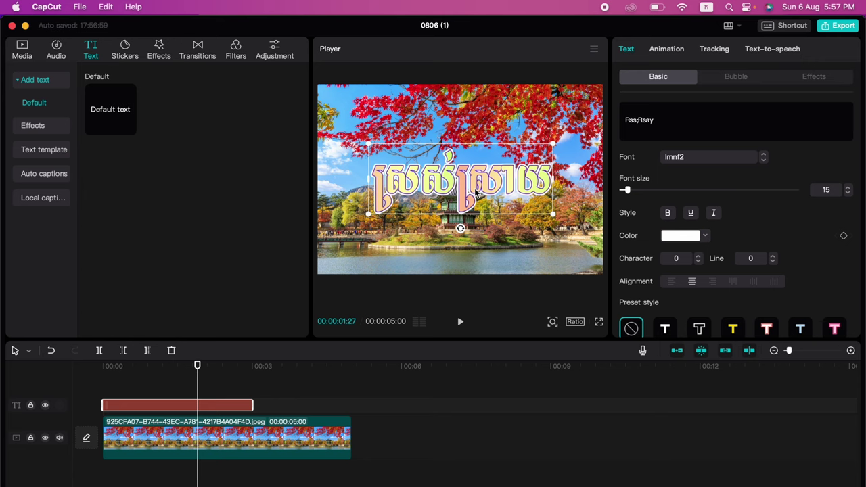
drag(480, 178, 487, 184)
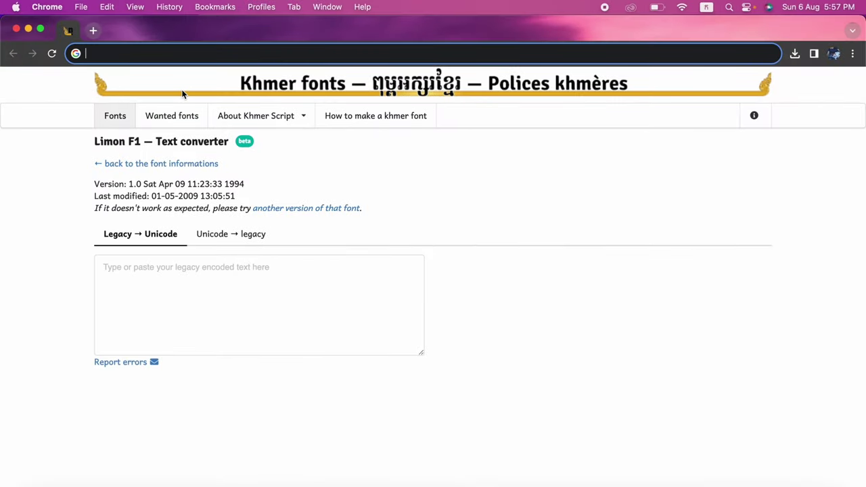
Switch to English input and search the web for 'limon font khmer'
key(ctrl+space)
text(Li,)
key(BackSpace)
text(m)
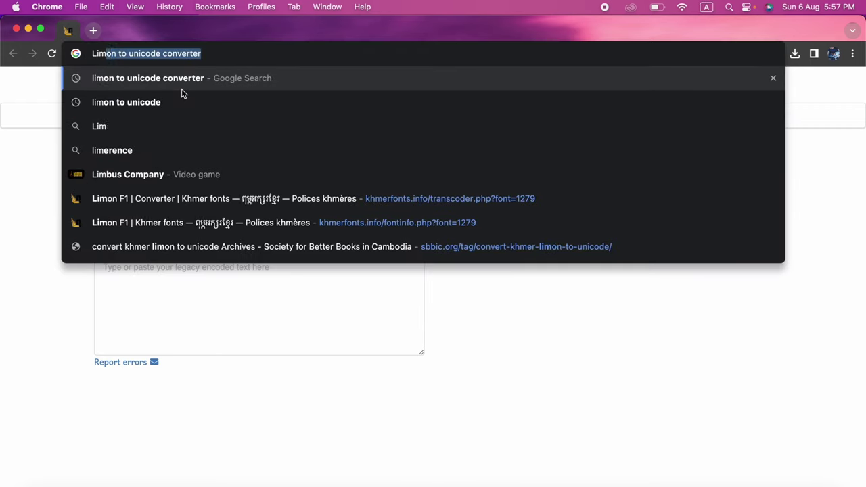
text(on fo)
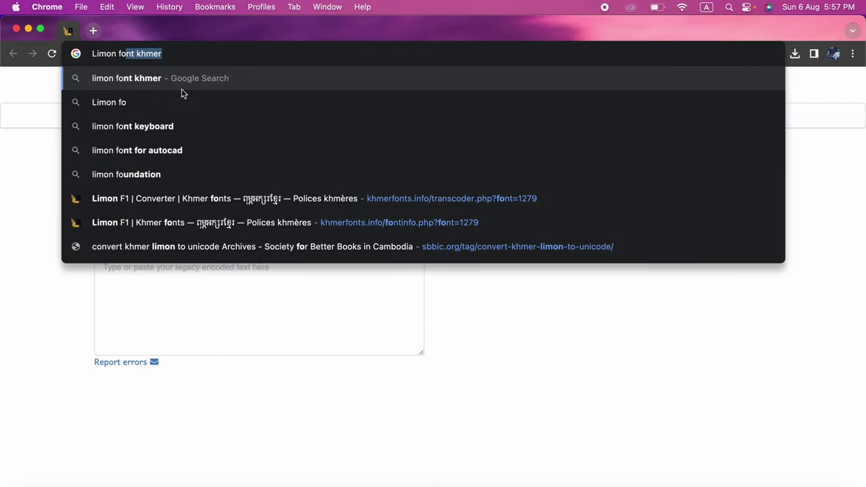
text(nt)
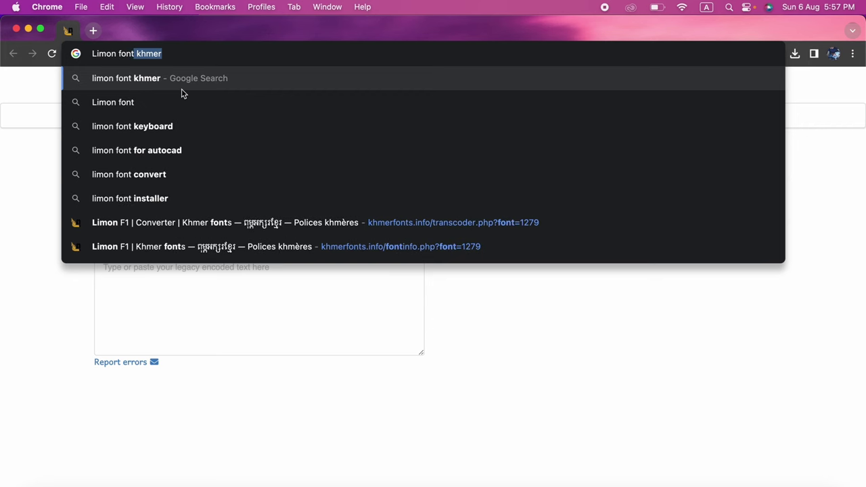
click(188, 83)
Open the Khmer Soft Limon fonts article and scroll down to its Download now link
click(223, 216)
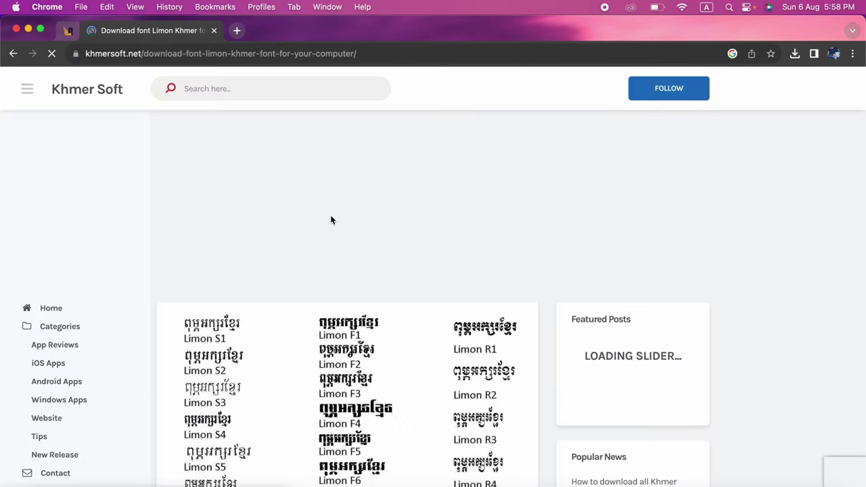
scroll(332, 220, down, 3)
scroll(331, 220, down, 2)
scroll(332, 218, down, 5)
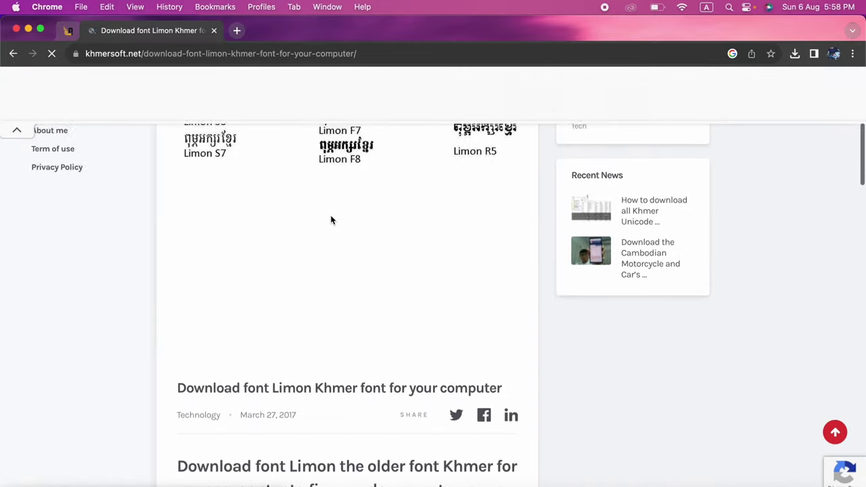
scroll(331, 218, down, 2)
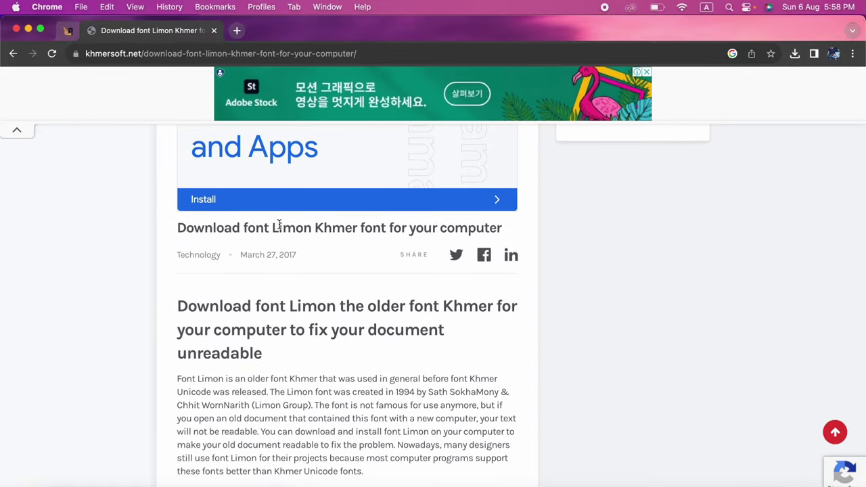
scroll(245, 254, down, 3)
scroll(245, 254, down, 1)
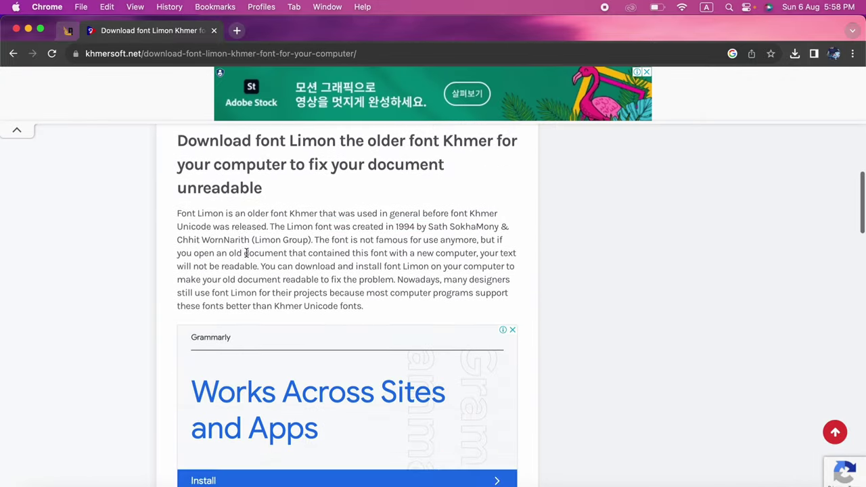
scroll(245, 254, down, 5)
scroll(246, 253, down, 1)
scroll(246, 253, up, 2)
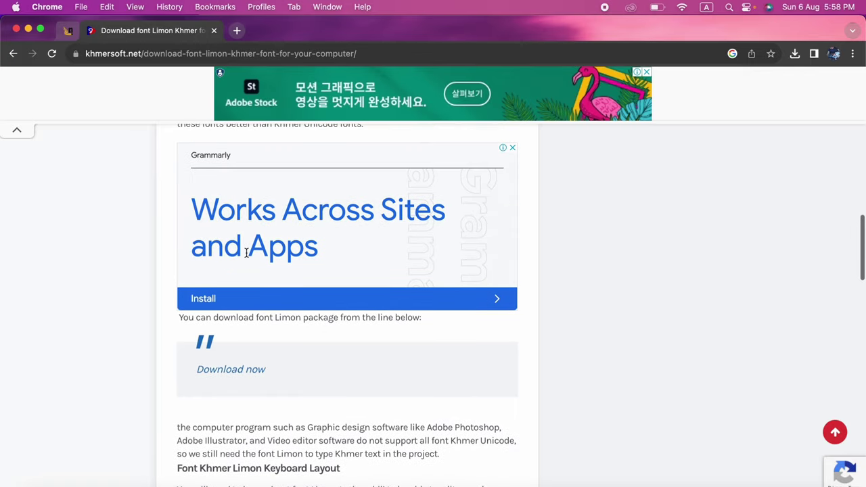
scroll(246, 253, down, 1)
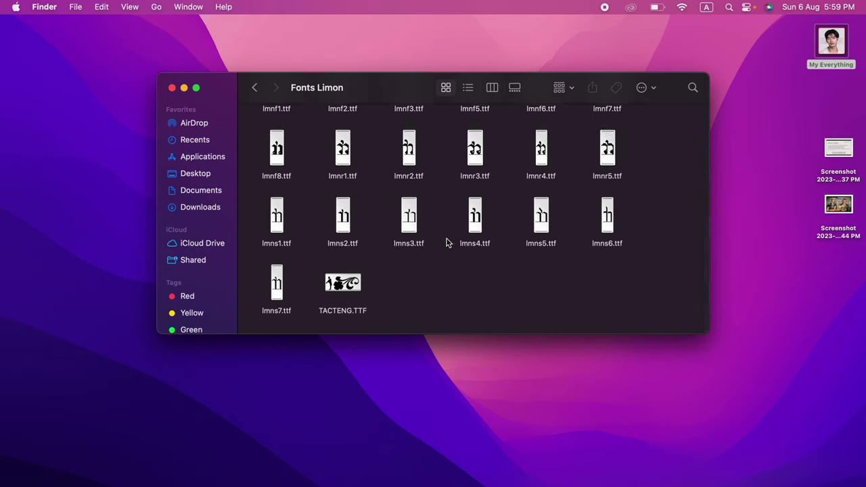
Preview lmnf1.ttf from the Fonts Limon folder and try installing it in Font Book
scroll(447, 243, up, 3)
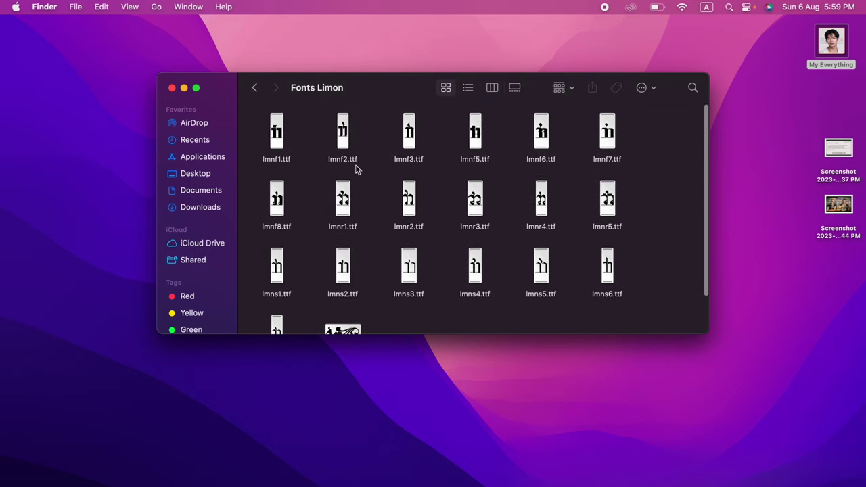
double_click(274, 145)
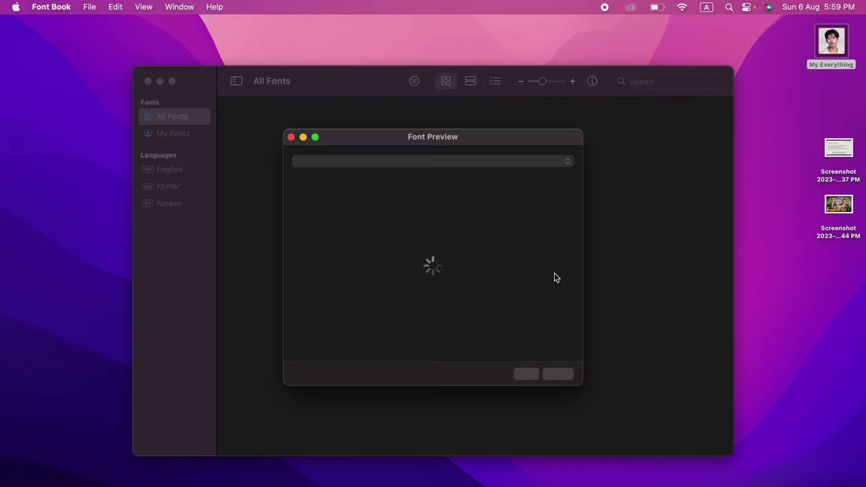
click(562, 381)
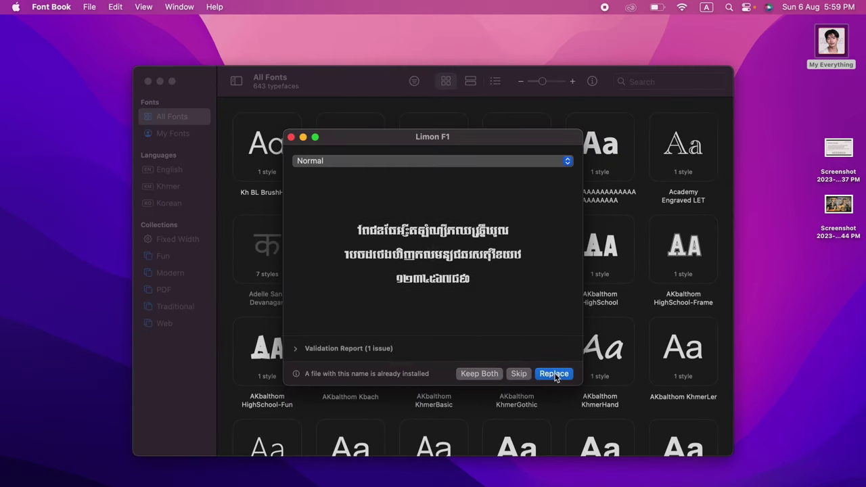
Close the Limon F1 preview, Font Book and the Fonts Limon Finder window
click(292, 139)
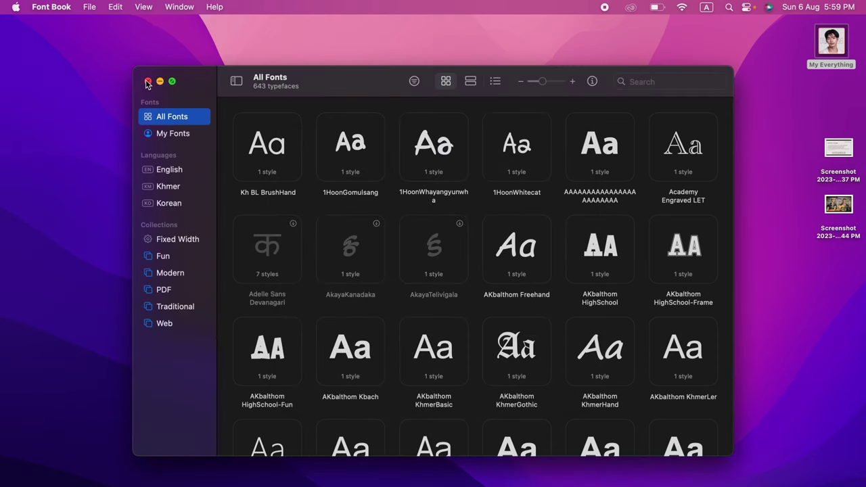
click(147, 82)
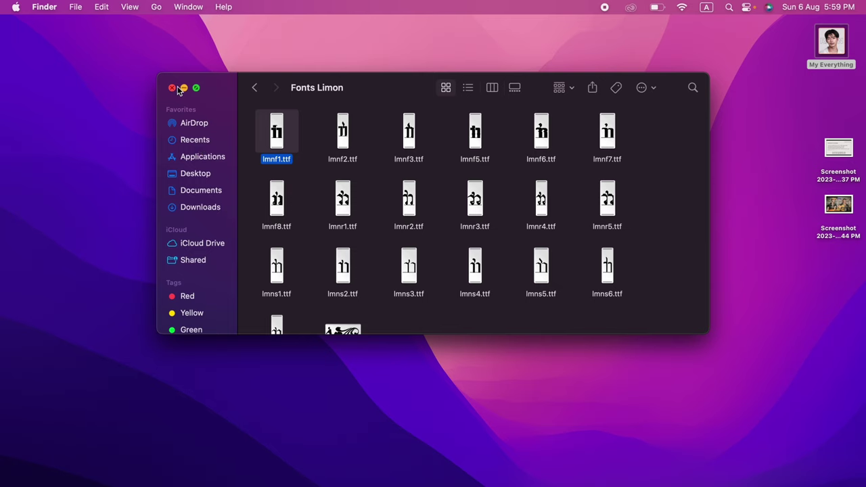
click(172, 88)
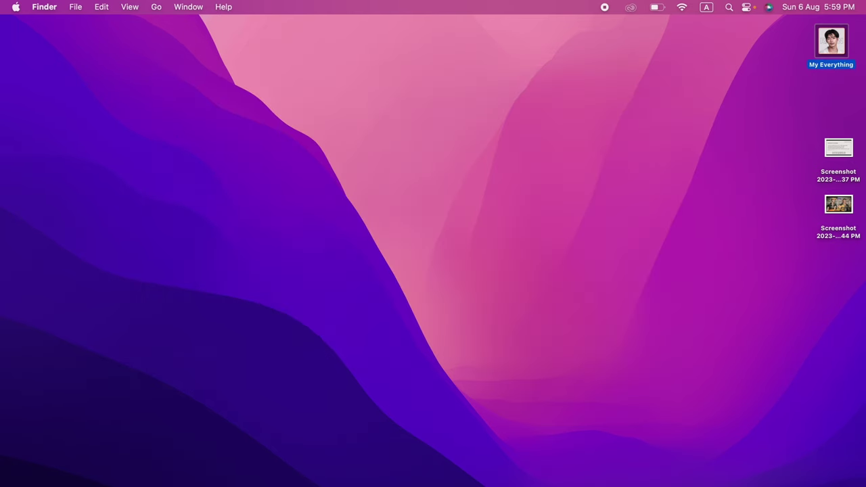
Back in CapCut, move the playhead to the start and add a Default text clip
click(507, 482)
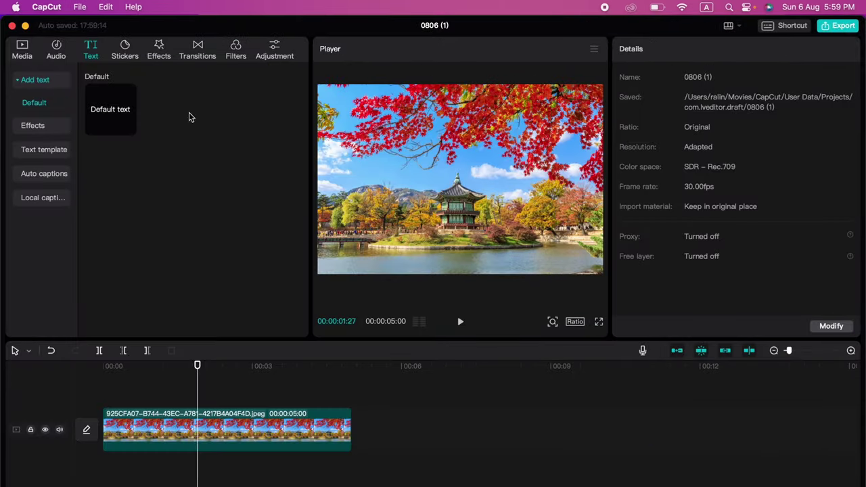
click(109, 395)
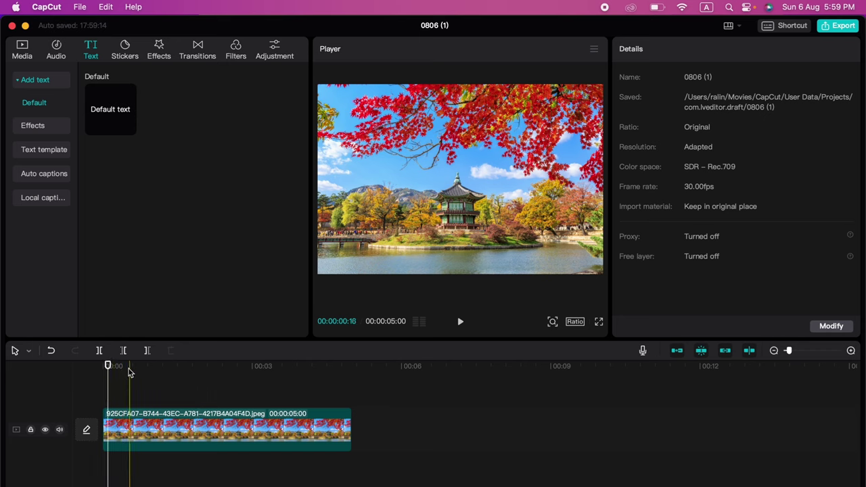
drag(108, 367, 103, 366)
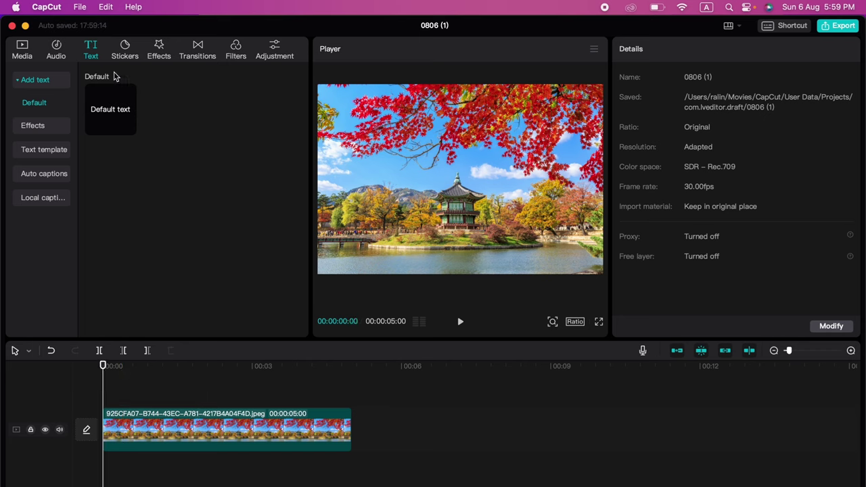
mouse_move(115, 114)
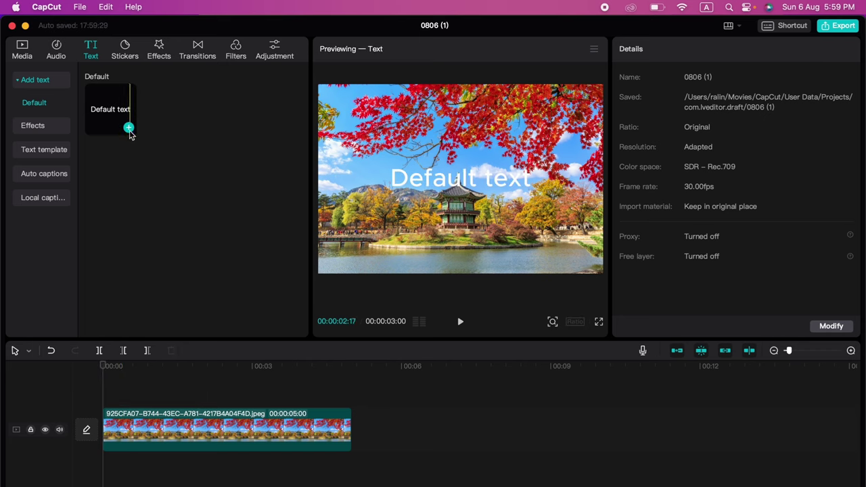
click(128, 128)
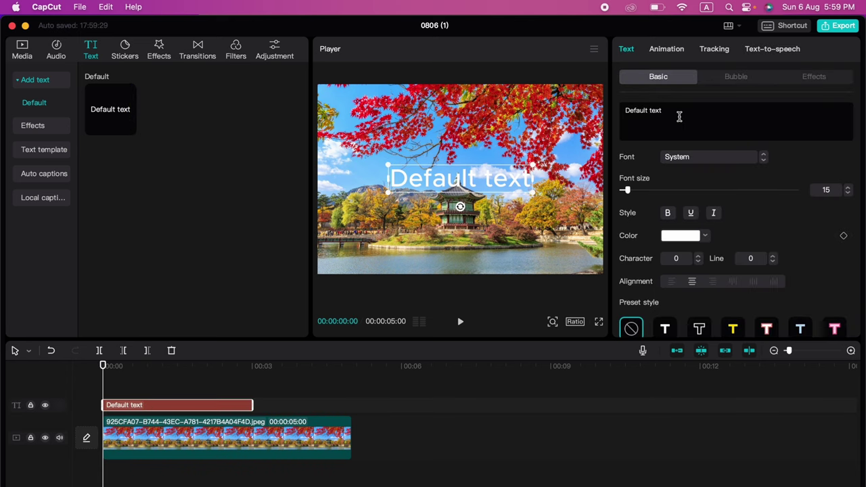
Replace the Default text with 'Rss;Rsay', then backspace part of it away
key(super+a)
text(Rss;Rsay)
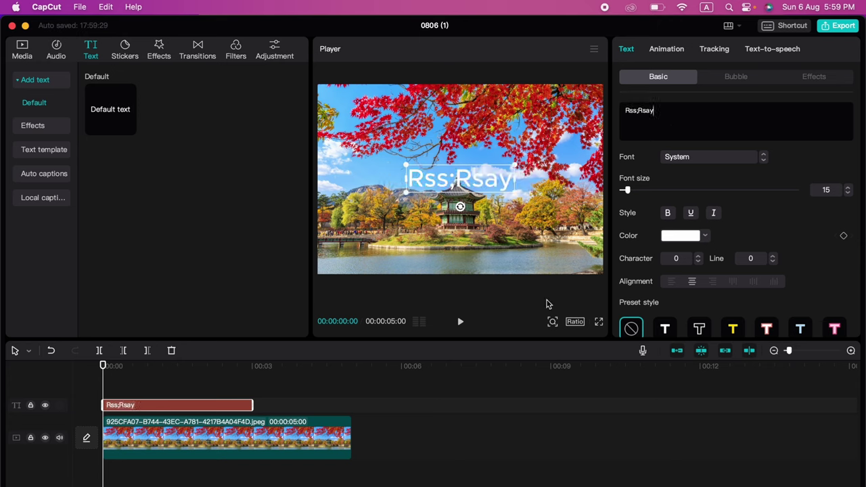
key(BackSpace)
key(BackSpace)
key(BackSpace)
key(BackSpace)
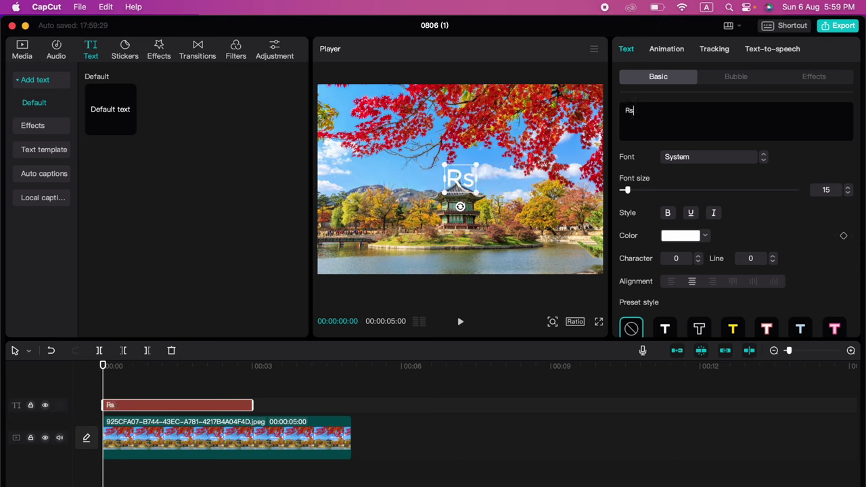
key(BackSpace)
key(BackSpace)
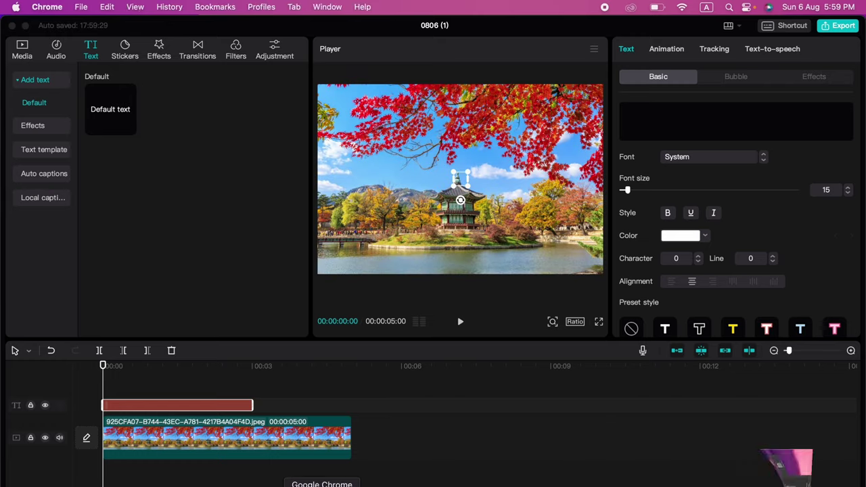
Search 'limon font khmer' in Chrome and open the khmerfonts.info Limon F1 page
click(329, 481)
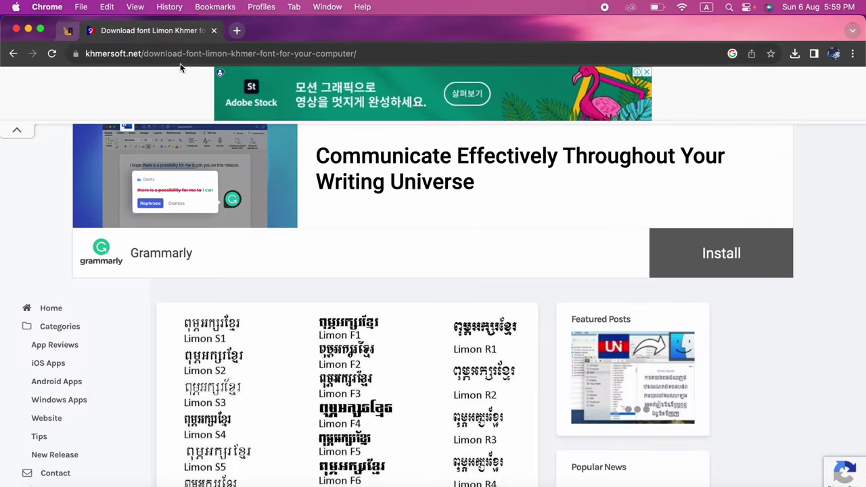
click(178, 59)
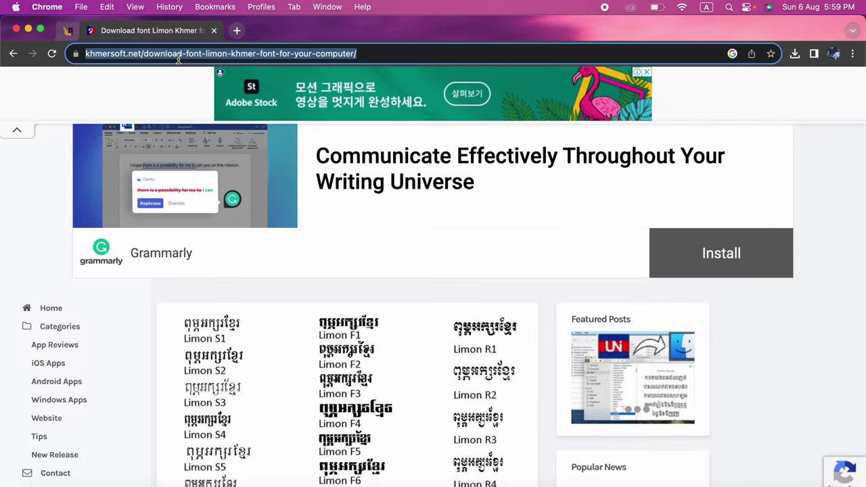
text(li)
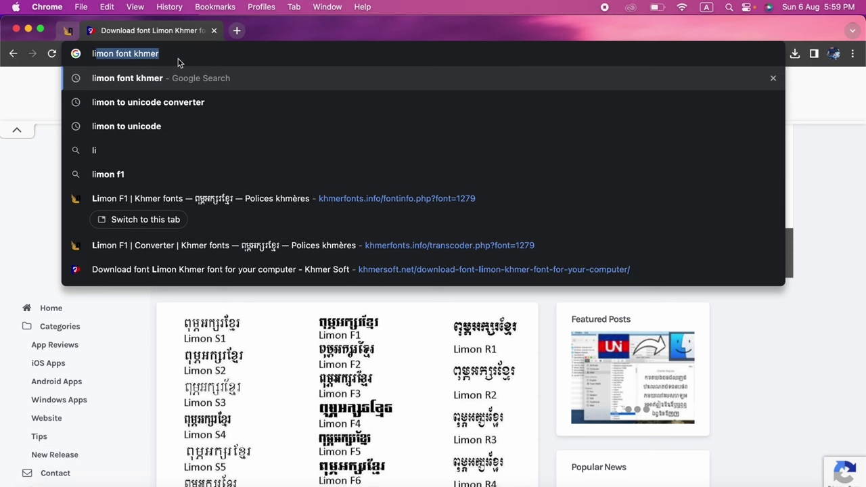
key(Return)
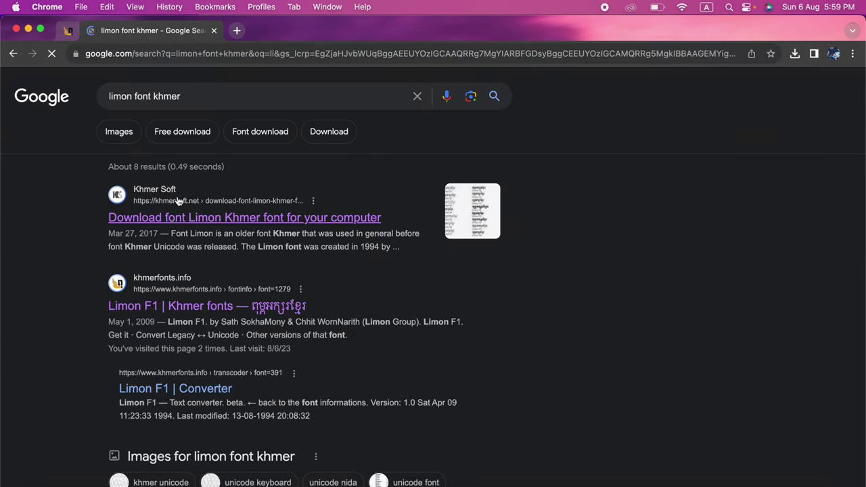
click(163, 307)
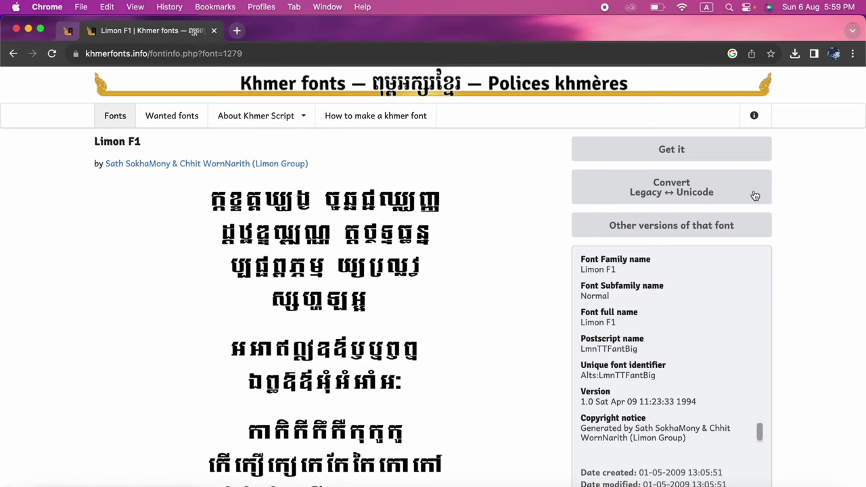
In the Limon F1 converter's Unicode → legacy mode, enter the Khmer word ស្រស់ស្រាយ
click(692, 187)
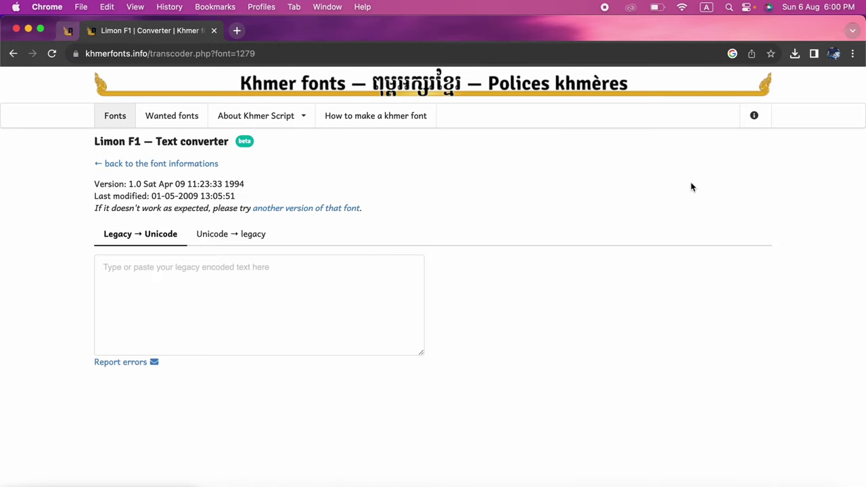
click(250, 240)
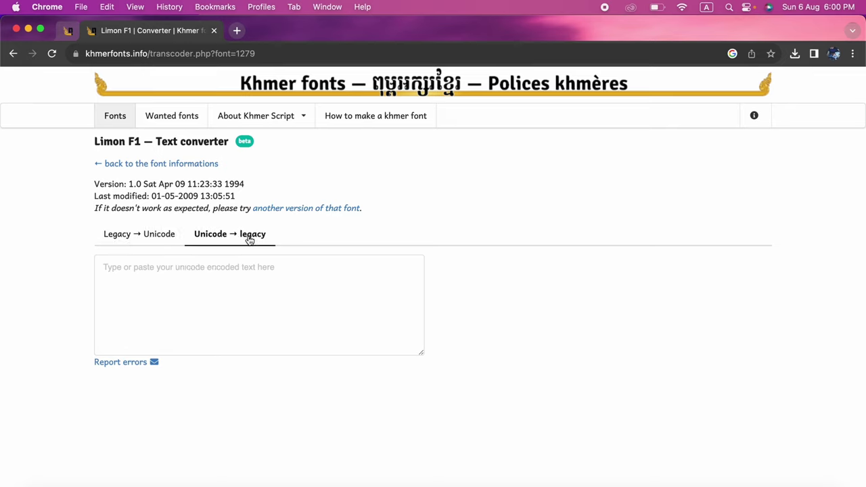
click(238, 276)
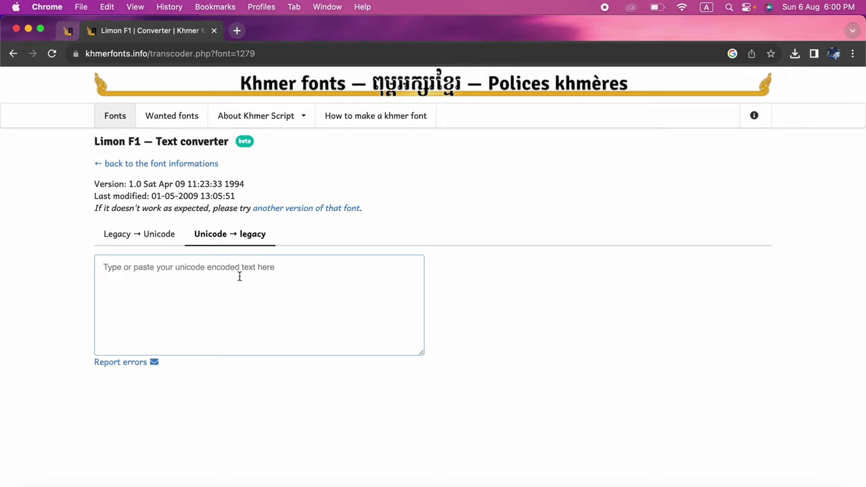
key(ctrl+space)
text(ស)
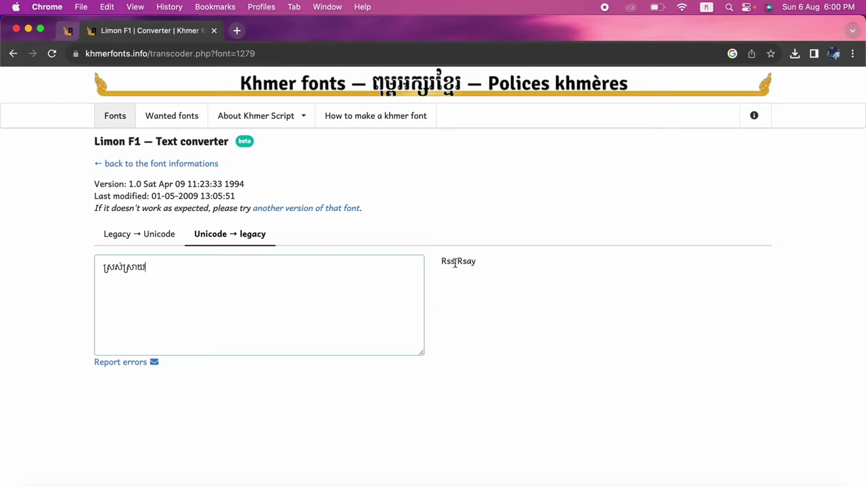
Select and copy the converted legacy output 'Rss;Rsay', then return to CapCut
drag(441, 262, 491, 265)
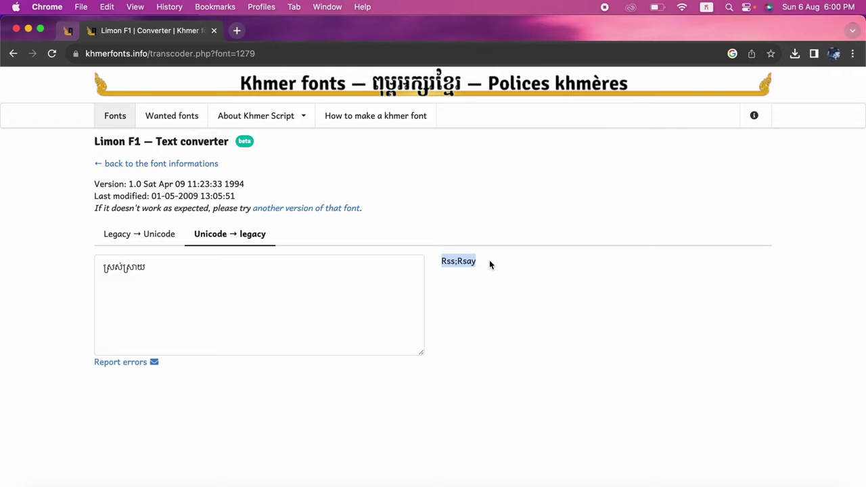
key(super+c)
click(464, 260)
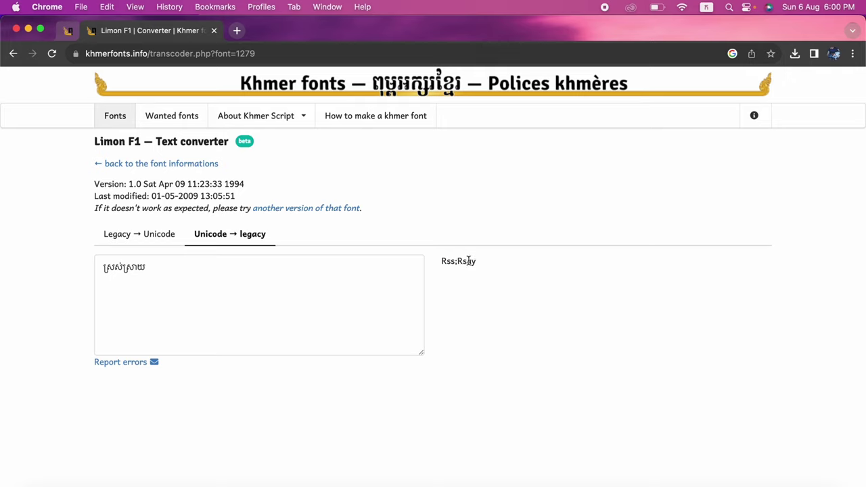
drag(478, 266, 443, 261)
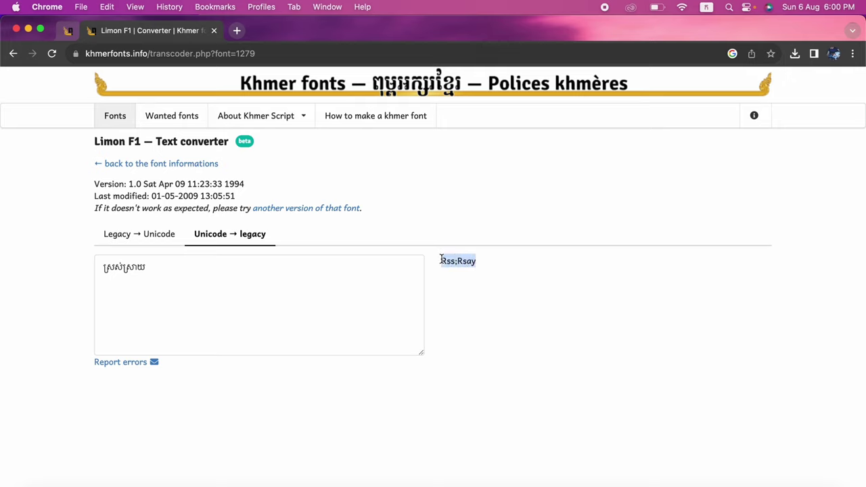
right_click(441, 260)
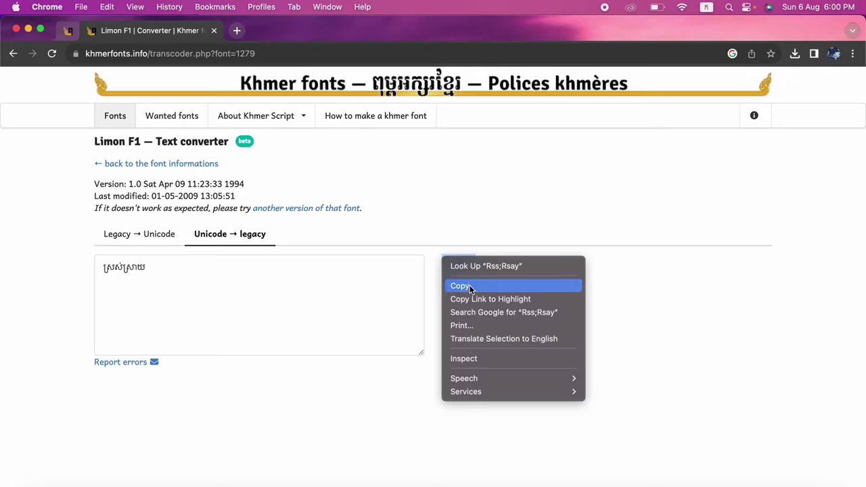
click(458, 287)
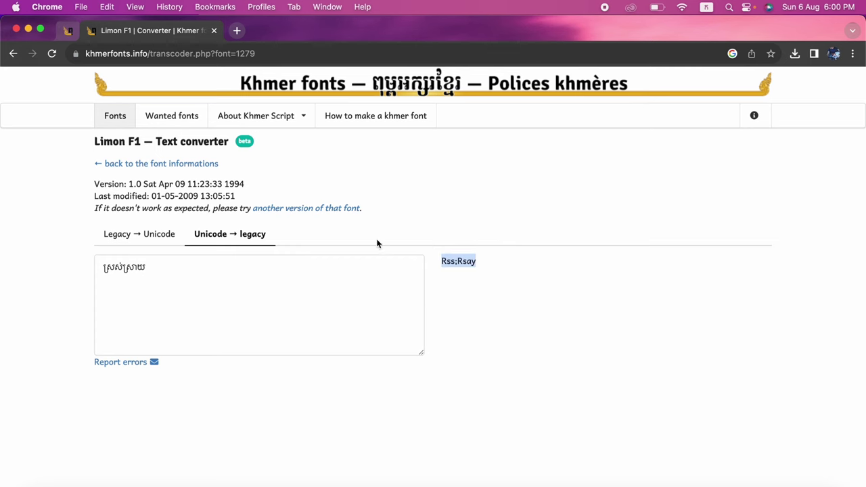
click(538, 482)
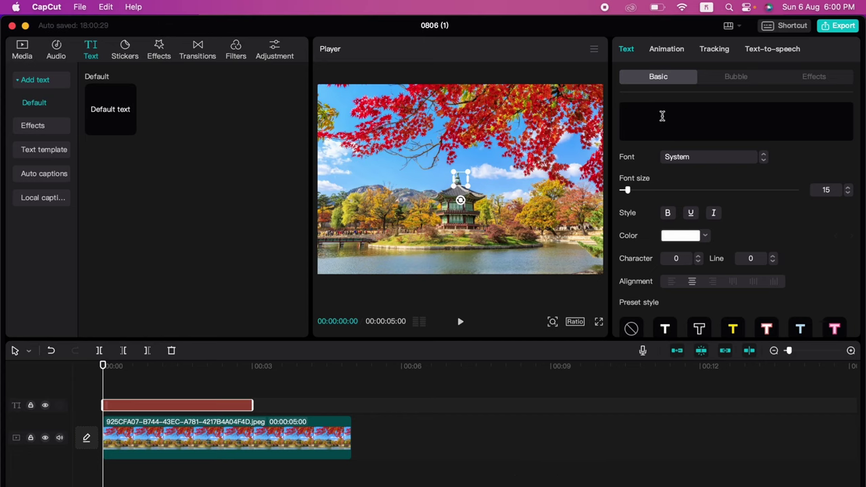
Paste 'Rss;Rsay' into the CapCut title's Basic text box
key(super+v)
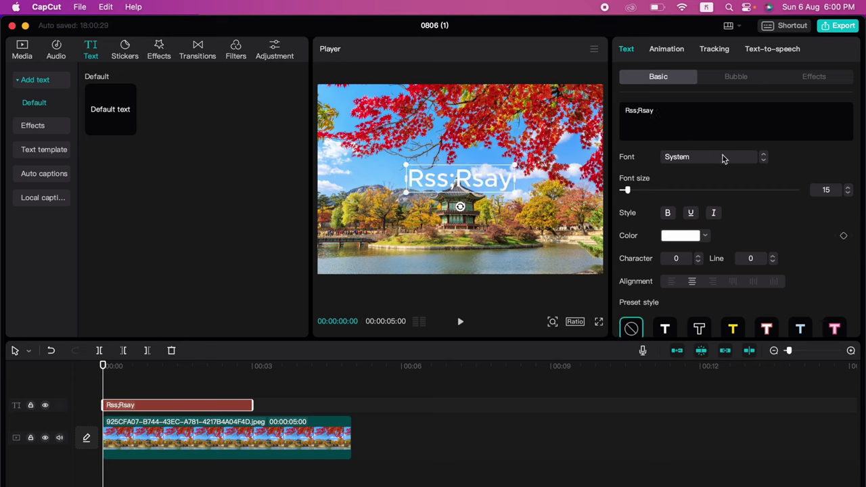
click(720, 158)
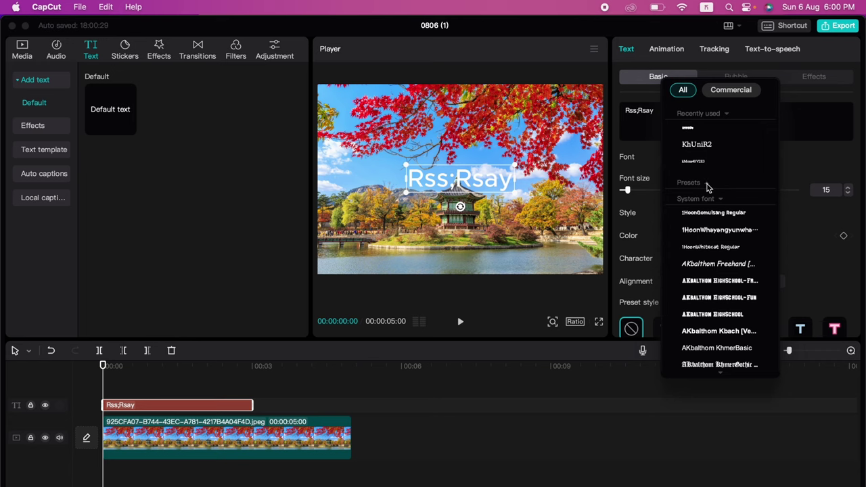
Scroll through the font list and set the title font to lmnf2
click(708, 184)
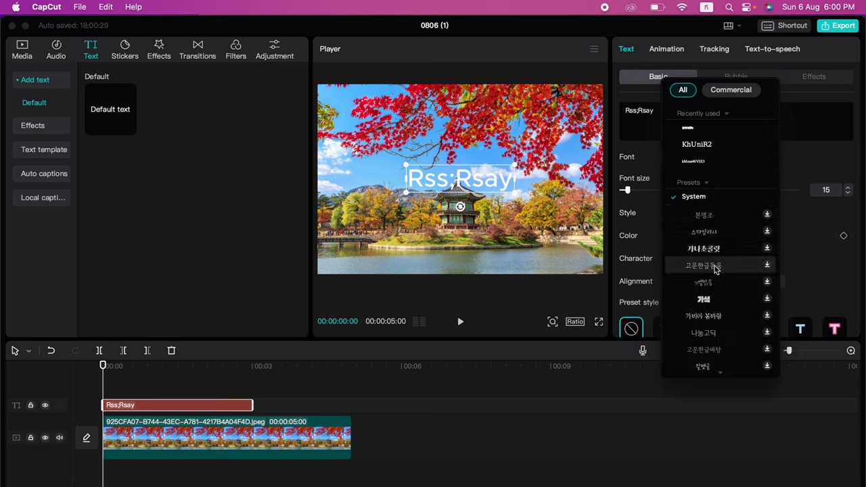
scroll(716, 269, down, 5)
scroll(716, 269, down, 5)
scroll(716, 269, down, 5)
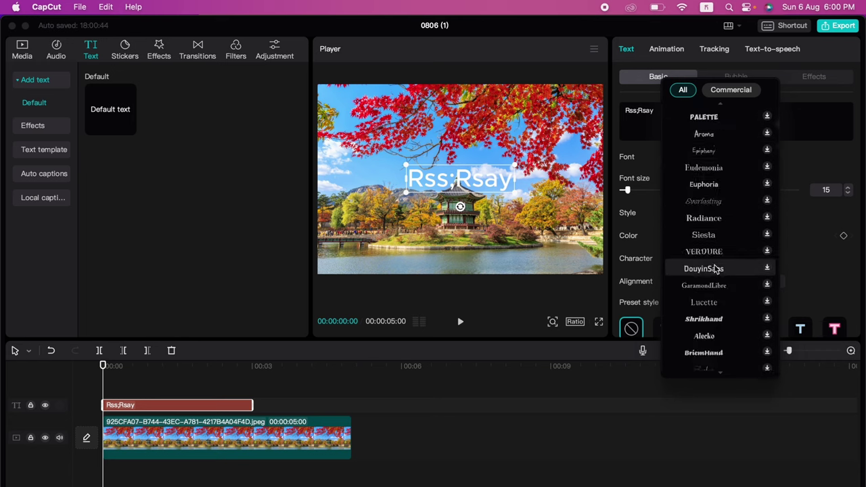
scroll(716, 269, down, 5)
scroll(716, 269, down, 5)
scroll(716, 269, down, 5)
scroll(716, 269, down, 5)
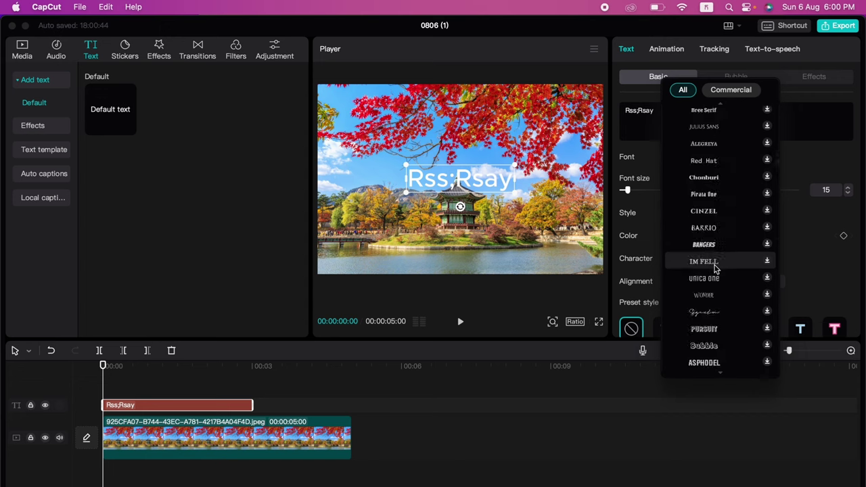
scroll(716, 268, down, 5)
scroll(715, 269, down, 5)
scroll(715, 269, down, 5)
scroll(715, 269, down, 5)
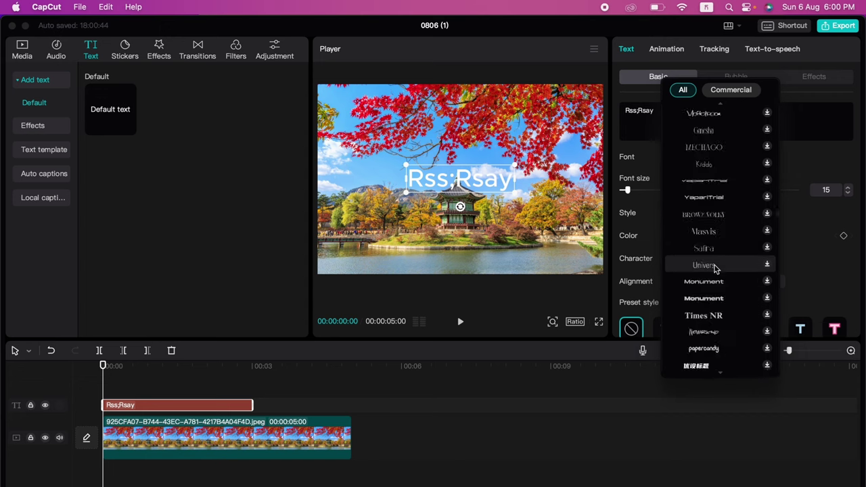
scroll(716, 269, down, 5)
scroll(715, 269, down, 5)
scroll(715, 270, down, 5)
scroll(716, 269, down, 5)
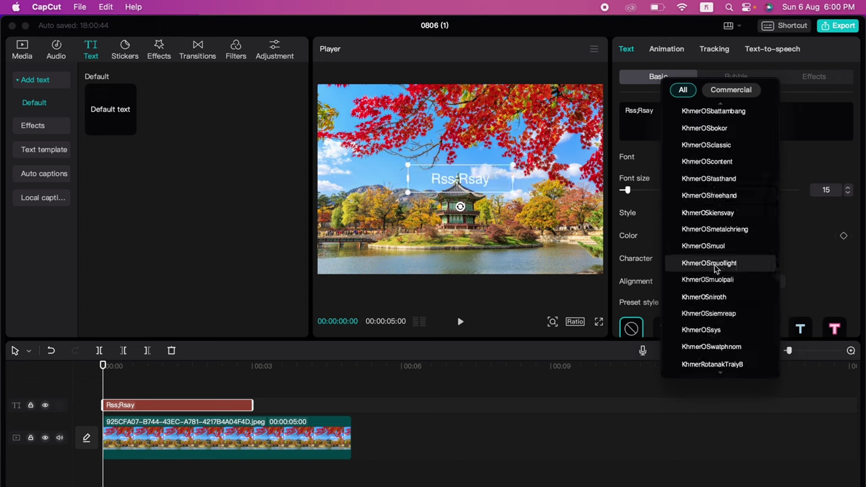
scroll(715, 269, down, 5)
scroll(715, 268, down, 5)
scroll(714, 269, down, 5)
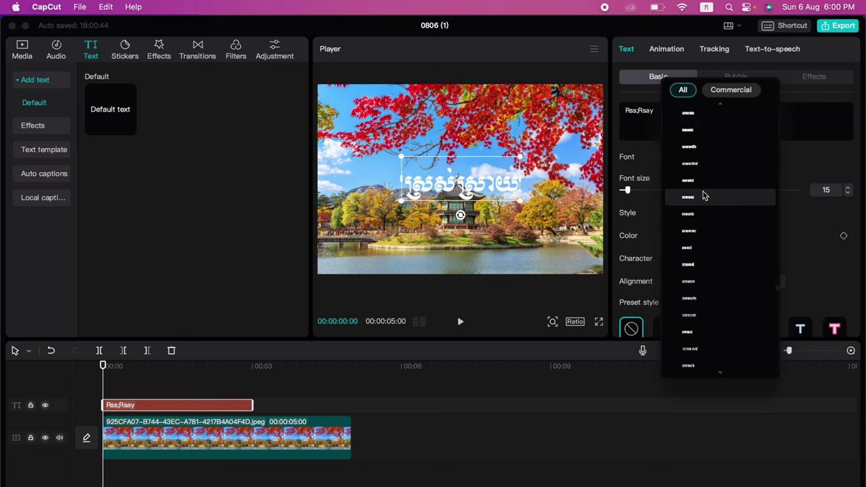
scroll(706, 232, up, 5)
scroll(704, 223, up, 2)
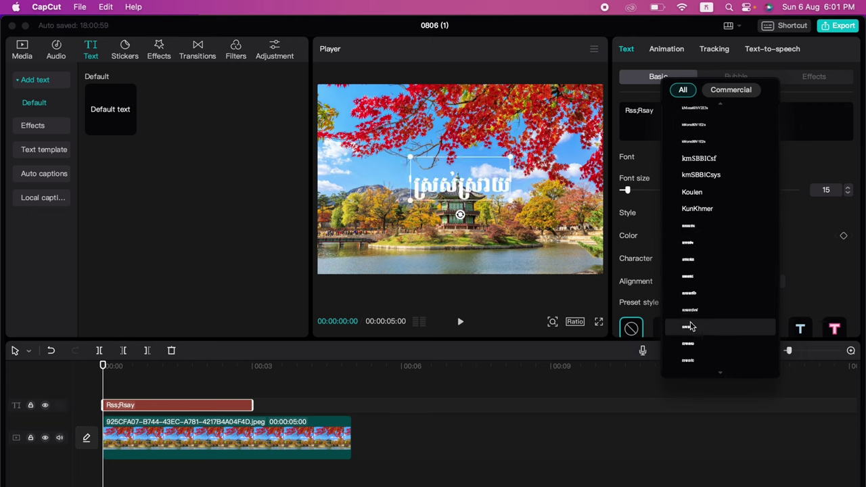
click(691, 246)
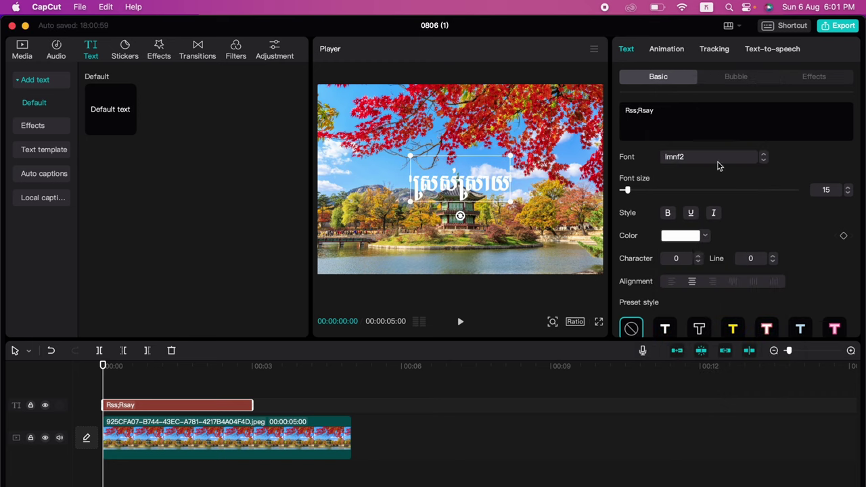
Try several word-art presets and settle on the blue outlined ART style for the title
click(801, 78)
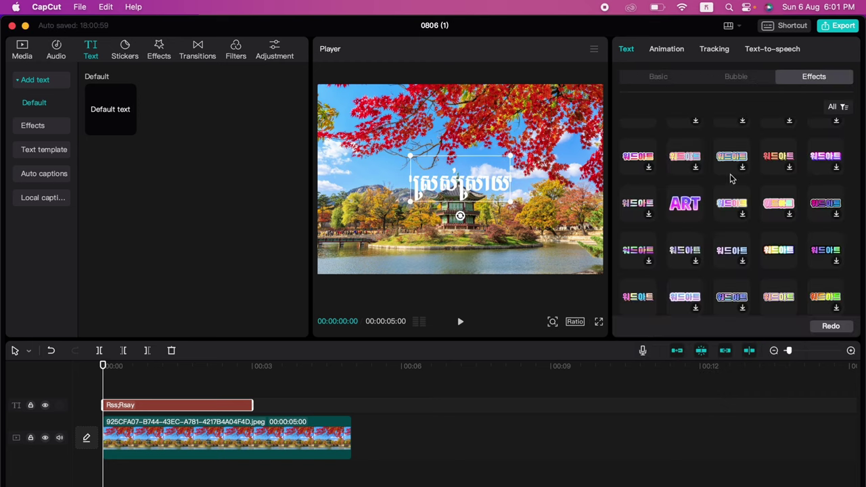
click(687, 201)
scroll(722, 179, up, 5)
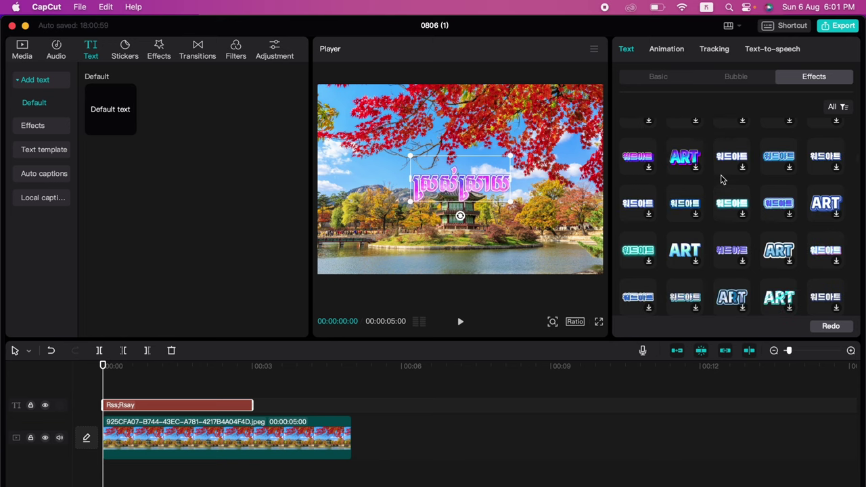
click(775, 241)
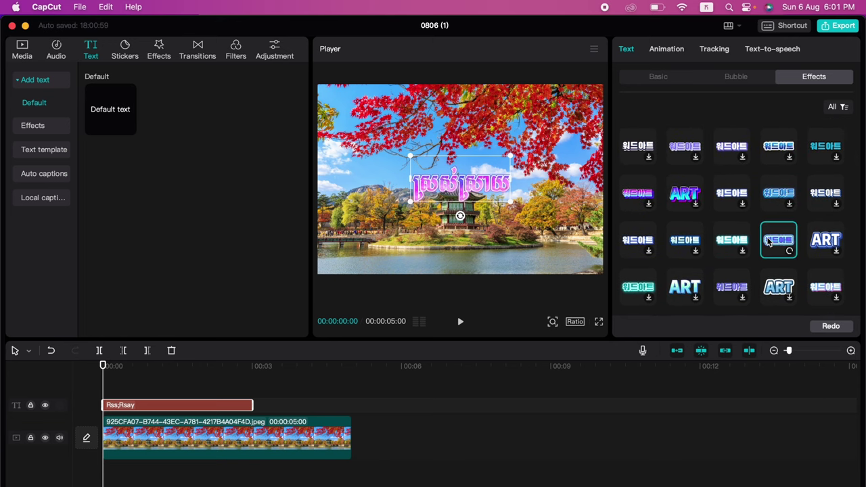
click(825, 247)
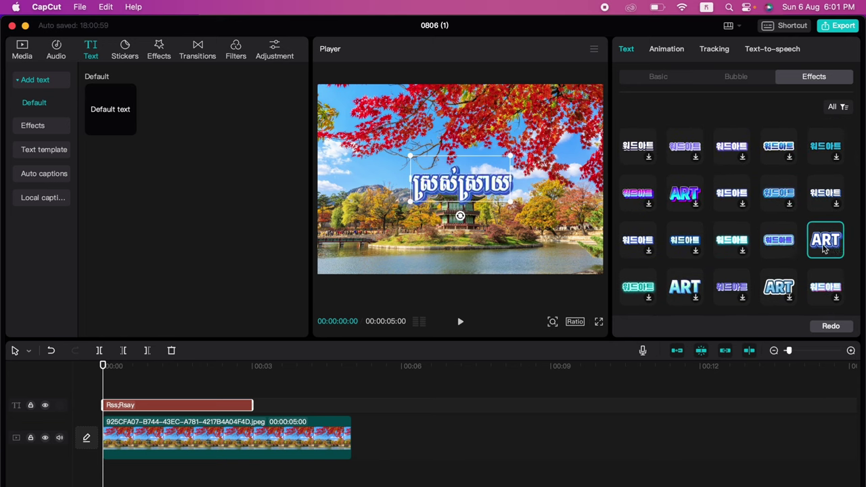
click(675, 200)
click(777, 202)
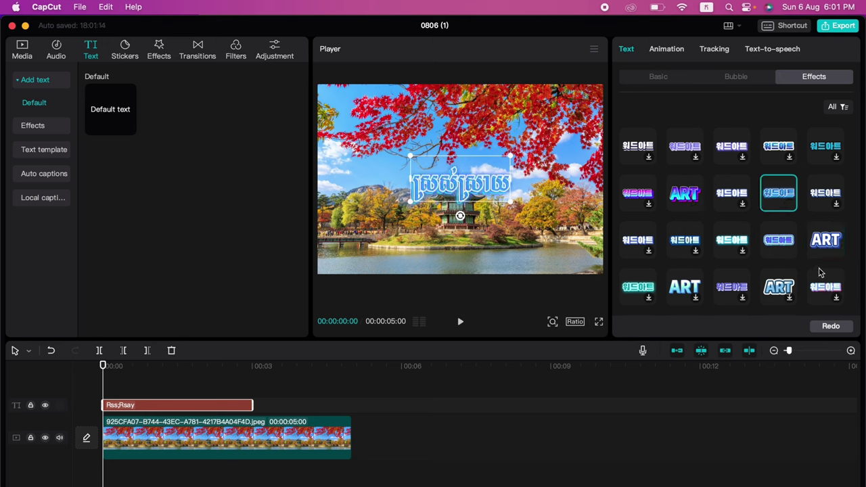
click(825, 246)
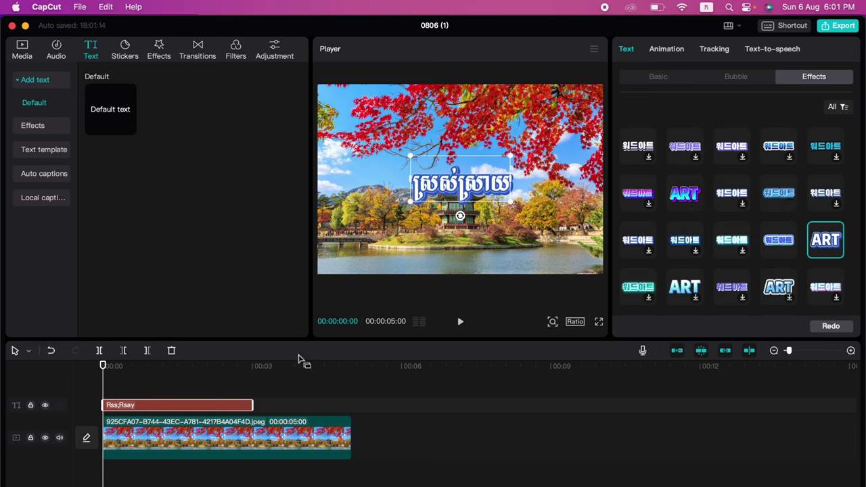
click(670, 77)
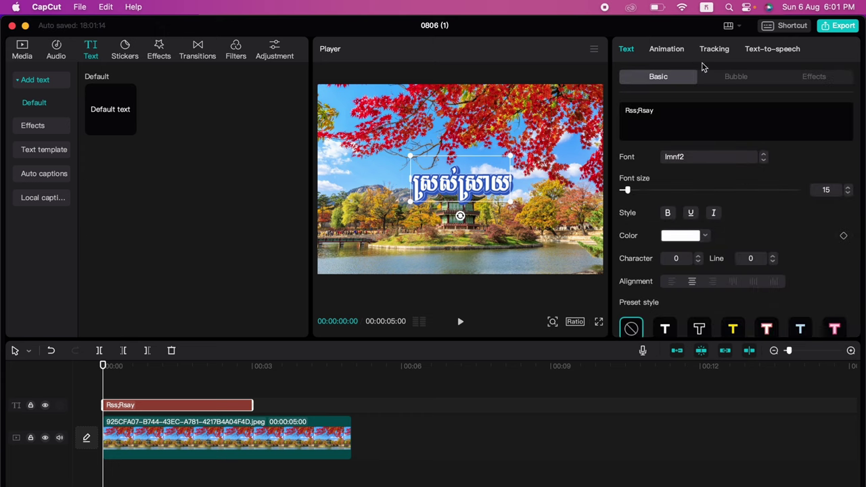
Apply the Pop Up In animation to the title and play the clip back to preview it
click(673, 52)
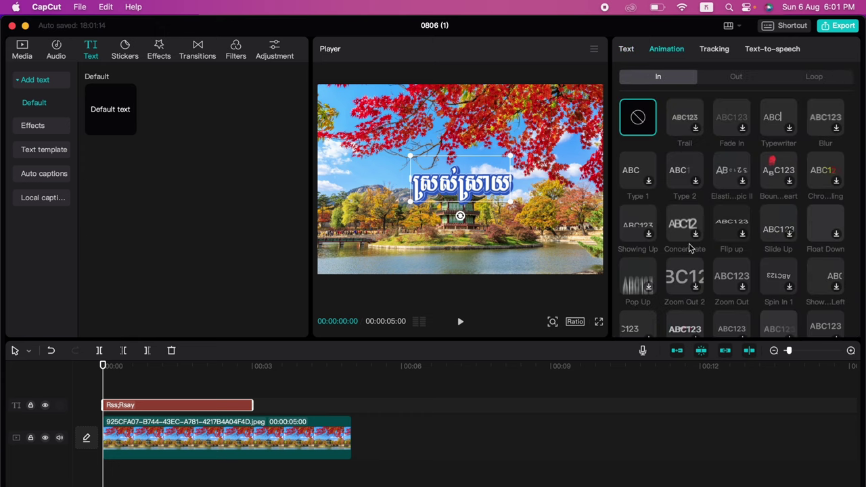
click(642, 278)
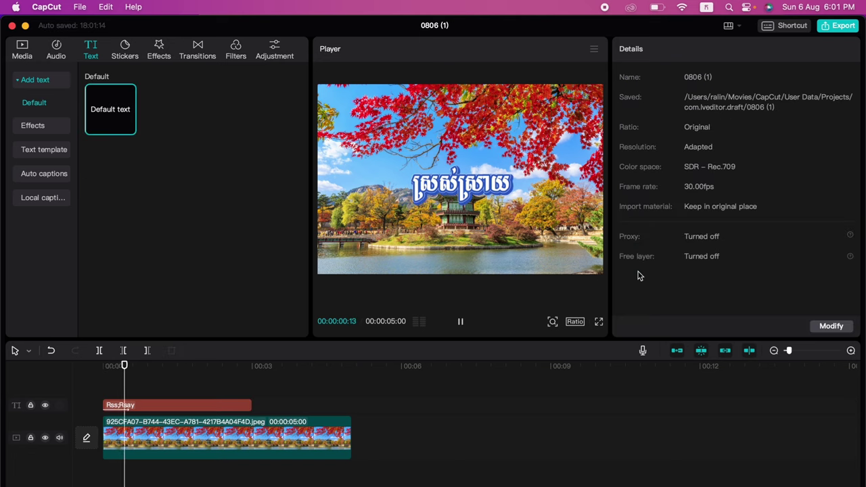
click(104, 393)
key(space)
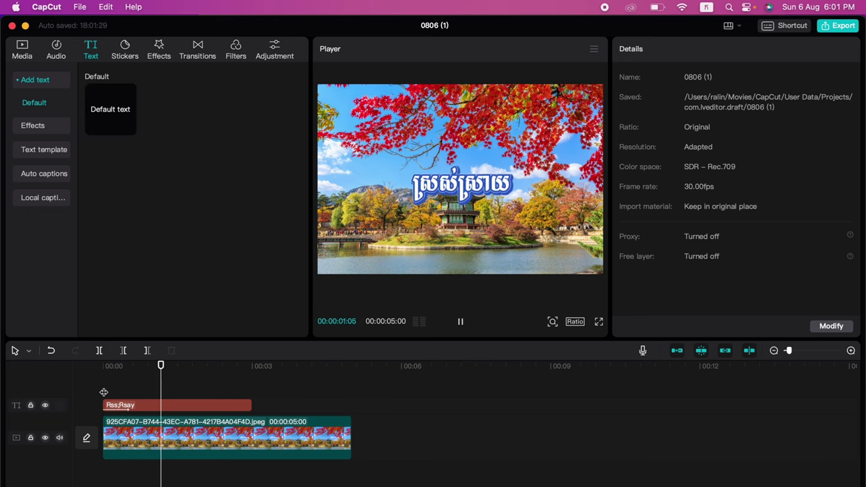
click(152, 406)
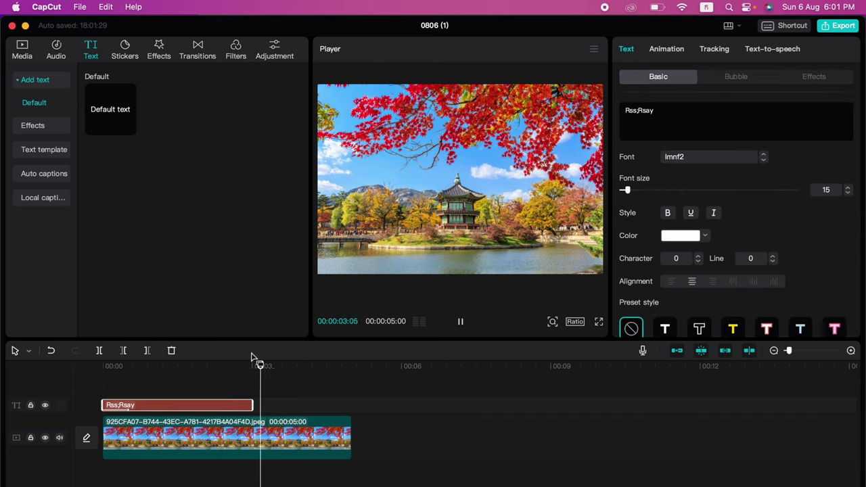
click(181, 377)
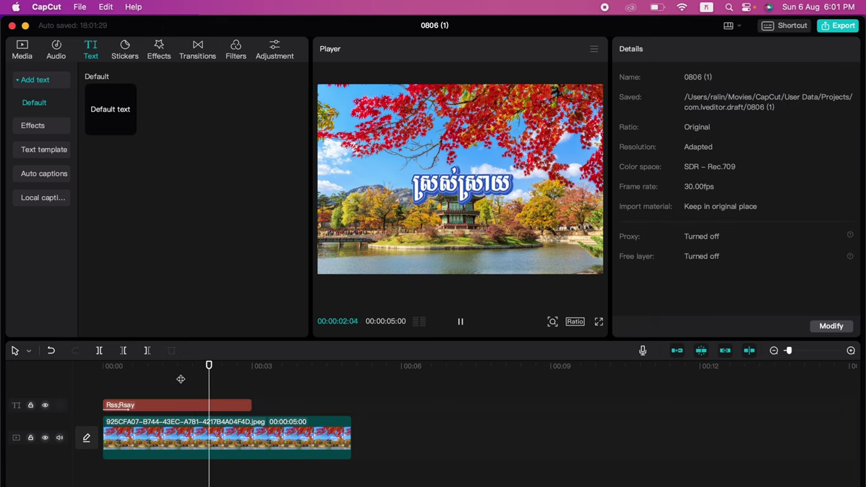
Scale the Khmer title up much larger and shift it down-left over the pavilion
click(485, 189)
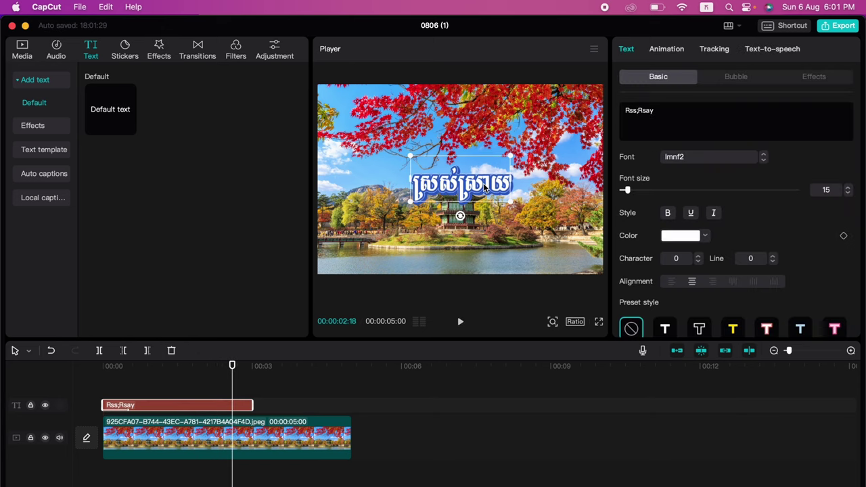
drag(409, 205, 354, 253)
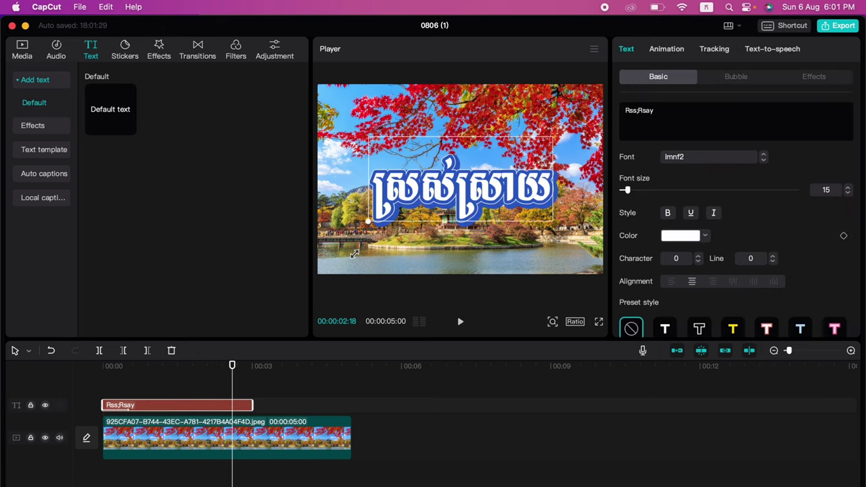
drag(425, 201, 404, 231)
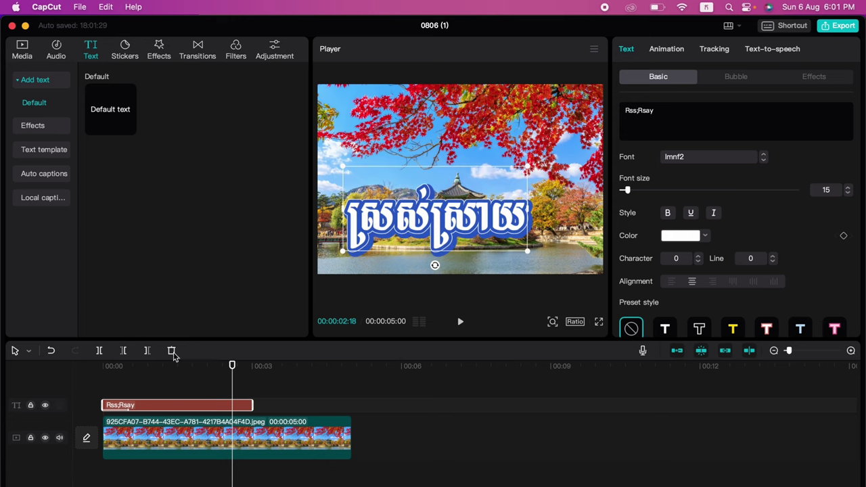
Play the video from the start to preview the enlarged title, then pause around 1s
click(107, 366)
key(space)
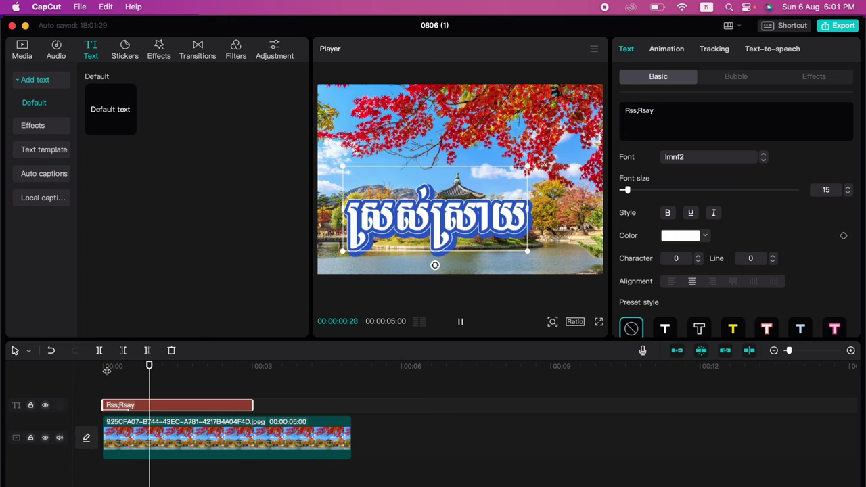
click(173, 394)
key(space)
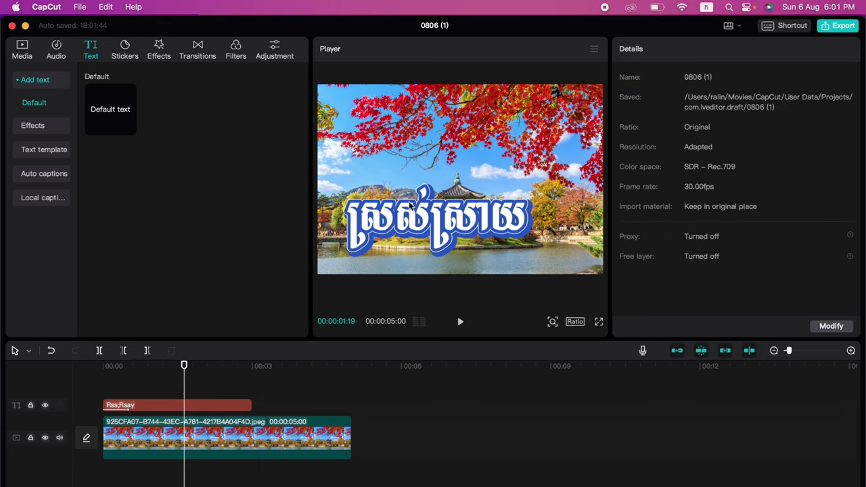